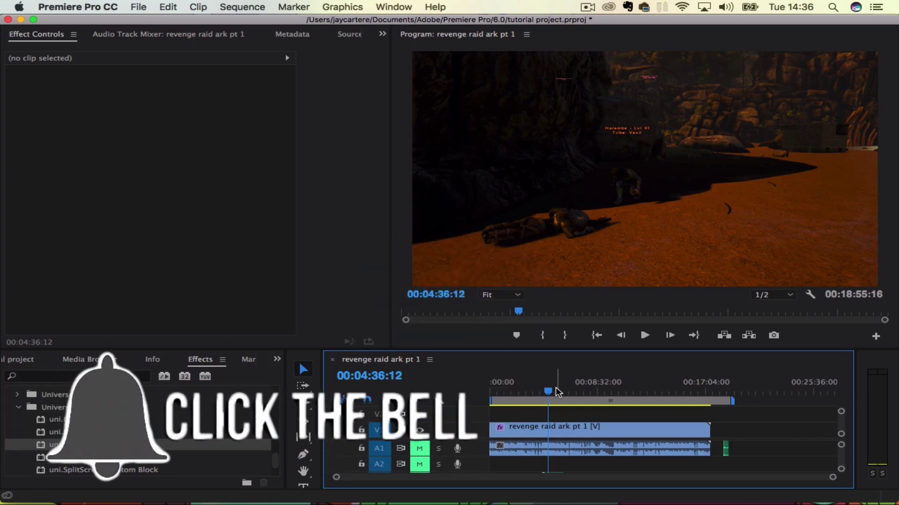
Cut the revenge raid ark pt 1 gameplay clip at 00:06:59:17 with Cmd+K.
{"action": "right_click", "coordinate": [557, 393]}
{"action": "left_click", "coordinate": [552, 388]}
{"action": "left_click", "coordinate": [578, 388]}
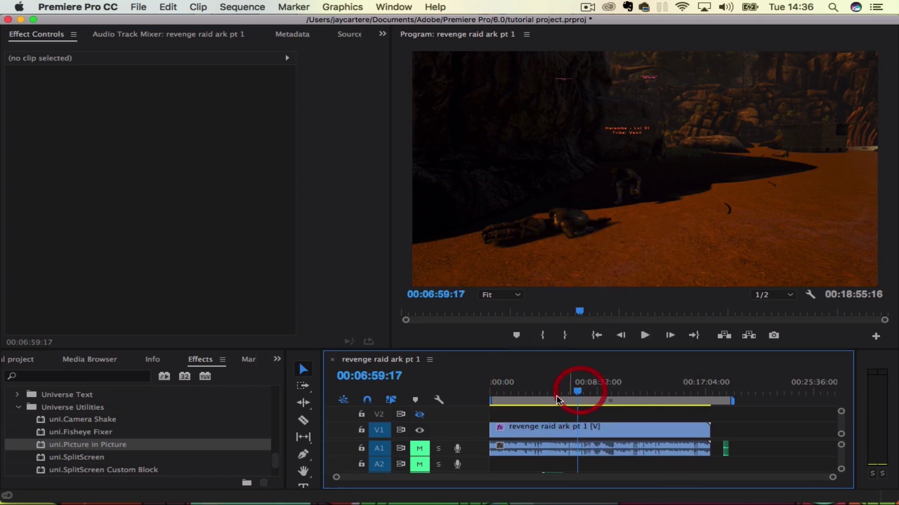
{"action": "left_click", "coordinate": [607, 428]}
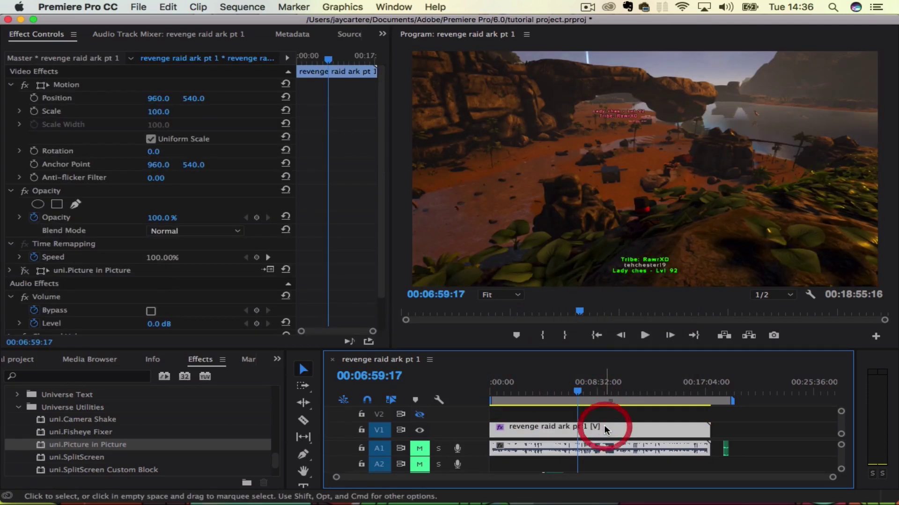
{"action": "key", "text": "super"}
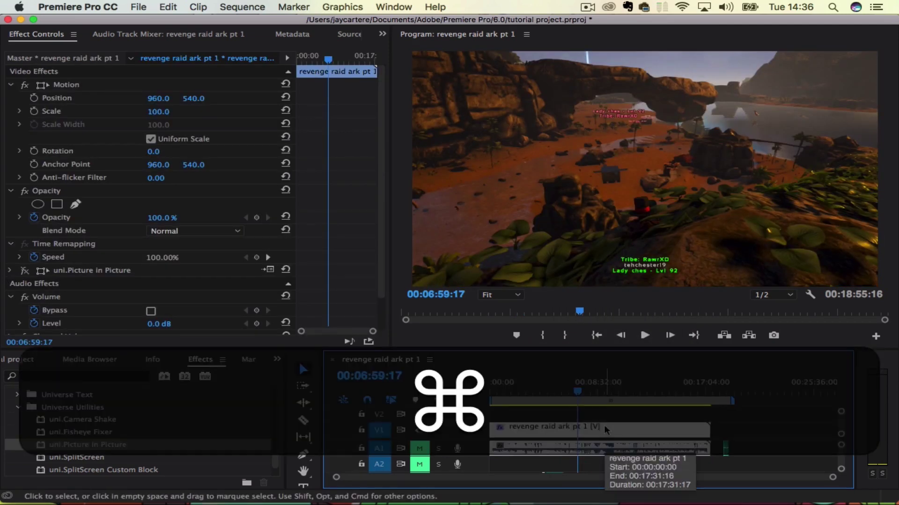
{"action": "key", "text": "super+k"}
Make a second cut at 00:07:29:17, then return the playhead to 00:07:12:27.
{"action": "left_click", "coordinate": [584, 392]}
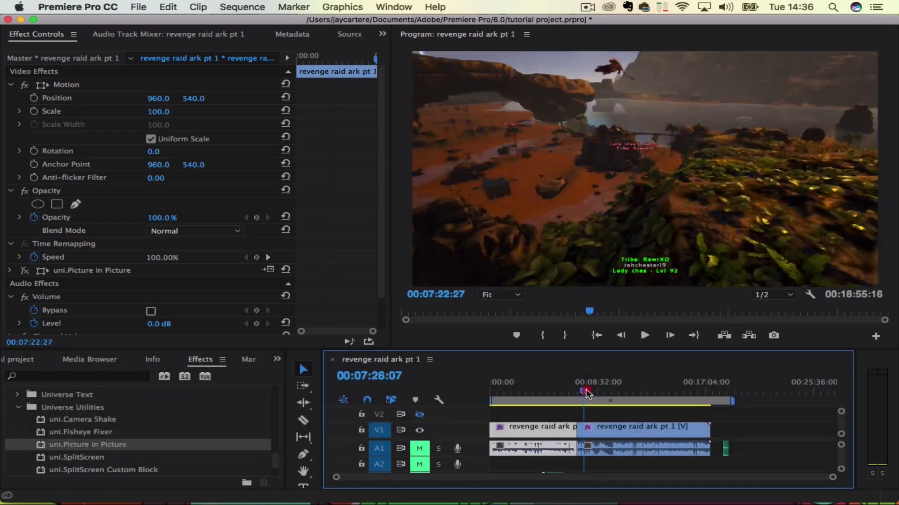
{"action": "left_click", "coordinate": [594, 429]}
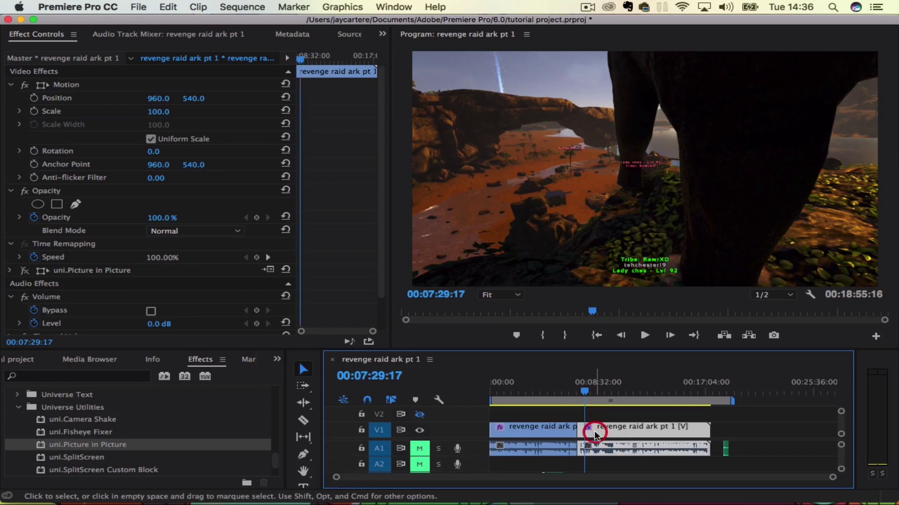
{"action": "key", "text": "super+k"}
{"action": "left_click_drag", "start_coordinate": [585, 394], "coordinate": [583, 394]}
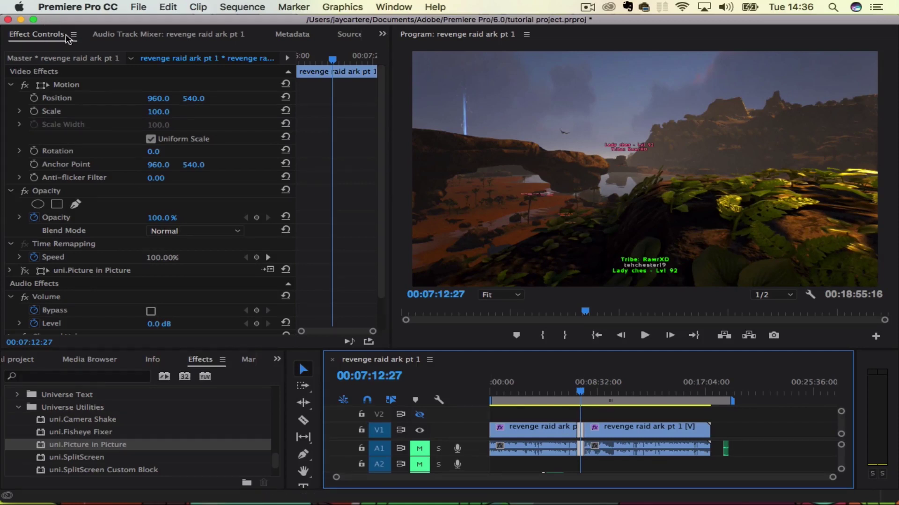
{"action": "left_click", "coordinate": [154, 152]}
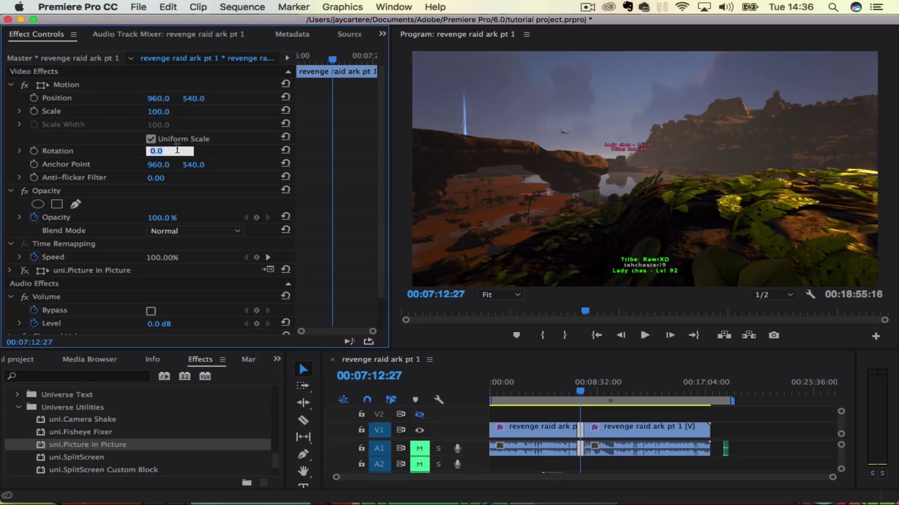
{"action": "type", "text": "180"}
{"action": "key", "text": "Return"}
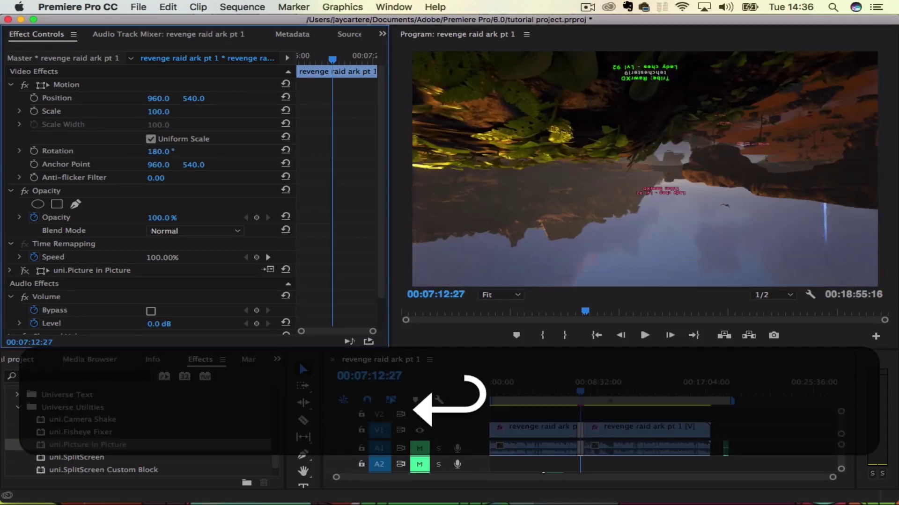
{"action": "left_click", "coordinate": [170, 151]}
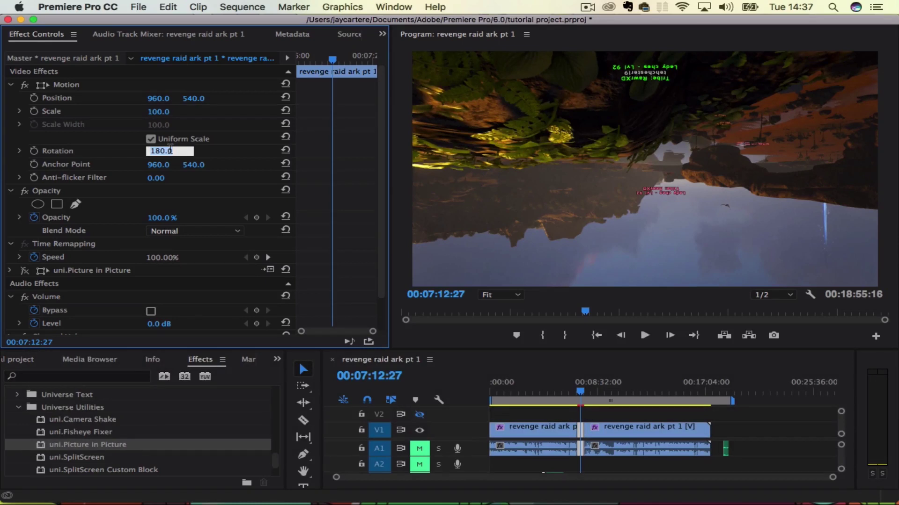
{"action": "type", "text": "270"}
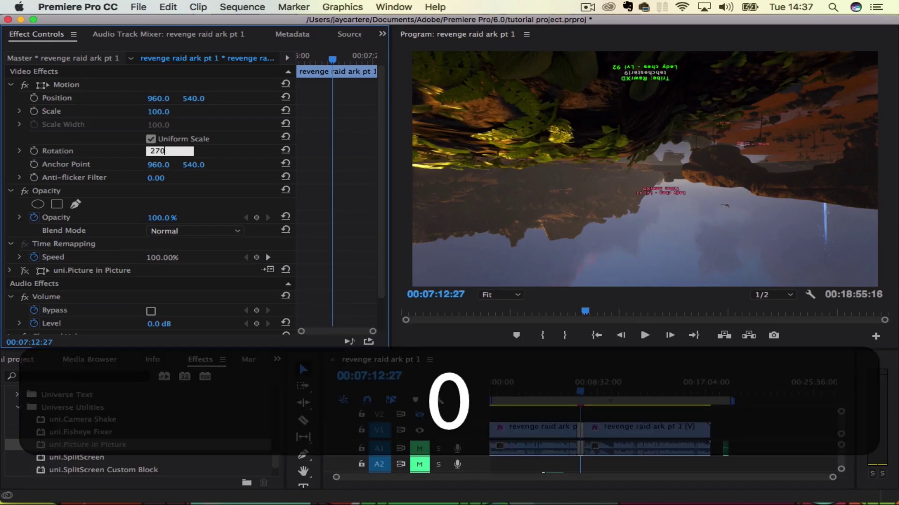
{"action": "key", "text": "Return"}
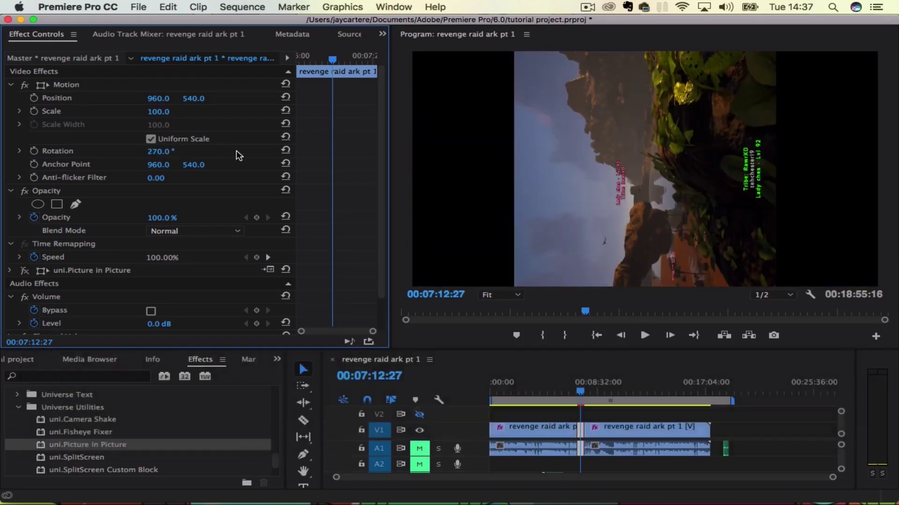
{"action": "left_click", "coordinate": [171, 153]}
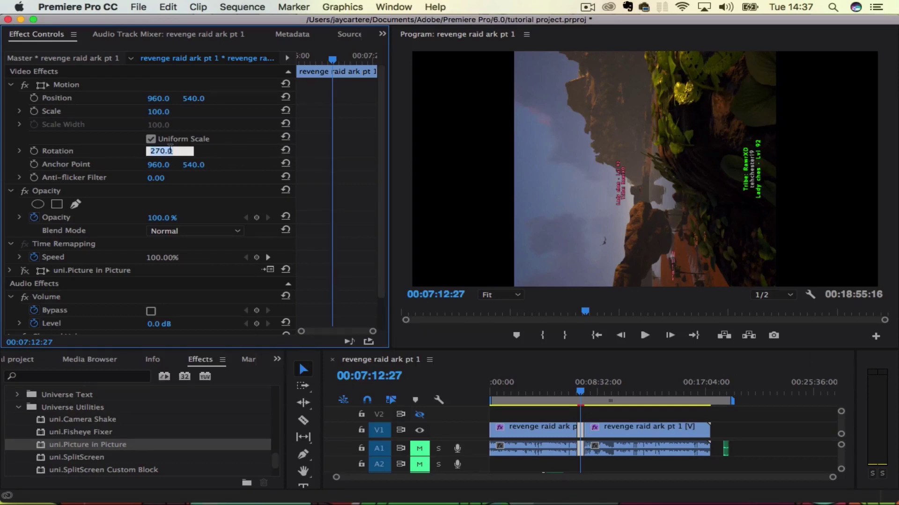
{"action": "type", "text": "9"}
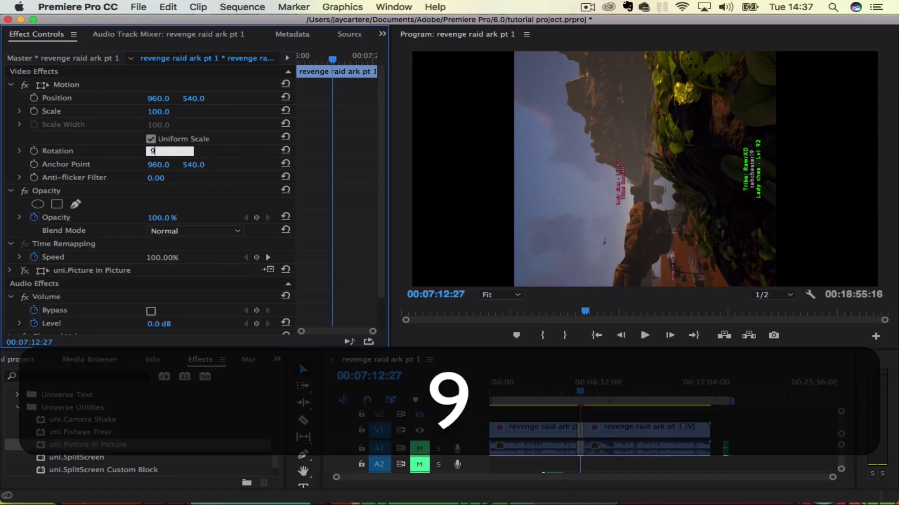
{"action": "type", "text": "-"}
{"action": "key", "text": "BackSpace"}
{"action": "type", "text": "0"}
{"action": "key", "text": "Return"}
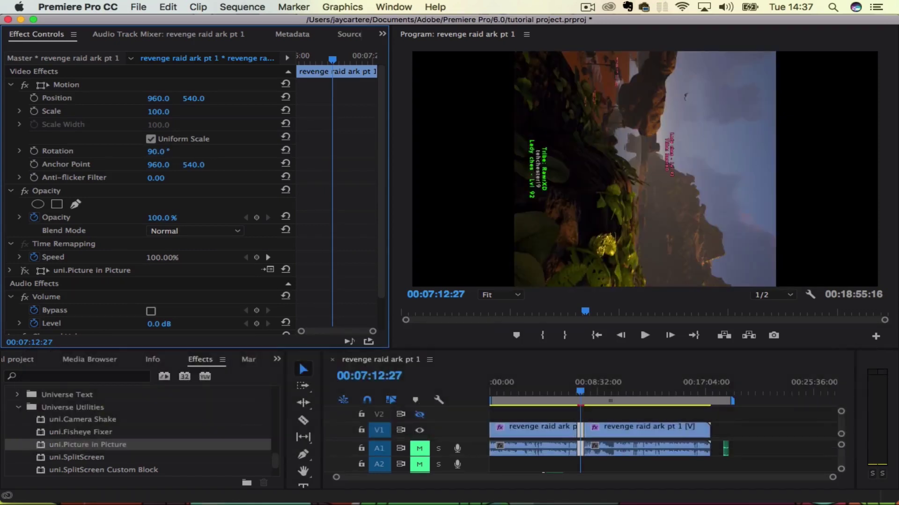
{"action": "left_click", "coordinate": [171, 150]}
{"action": "type", "text": "3"}
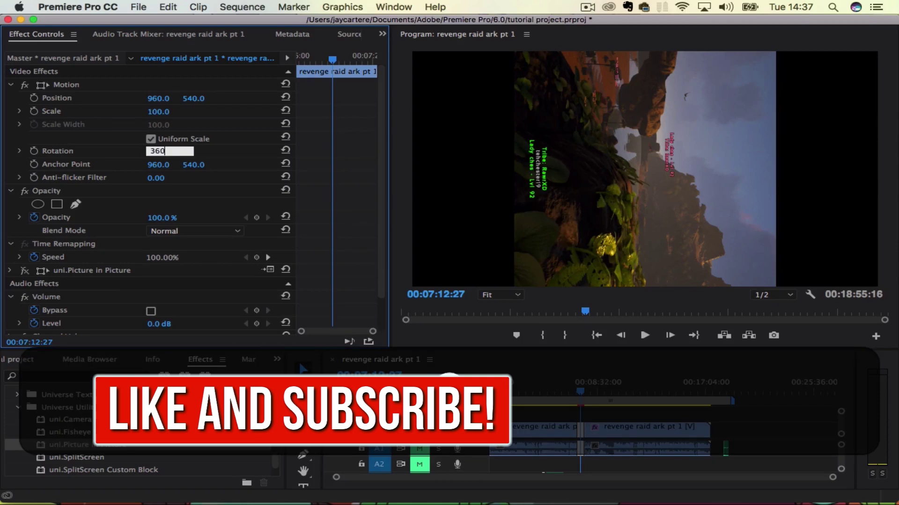
{"action": "type", "text": "60"}
{"action": "key", "text": "Return"}
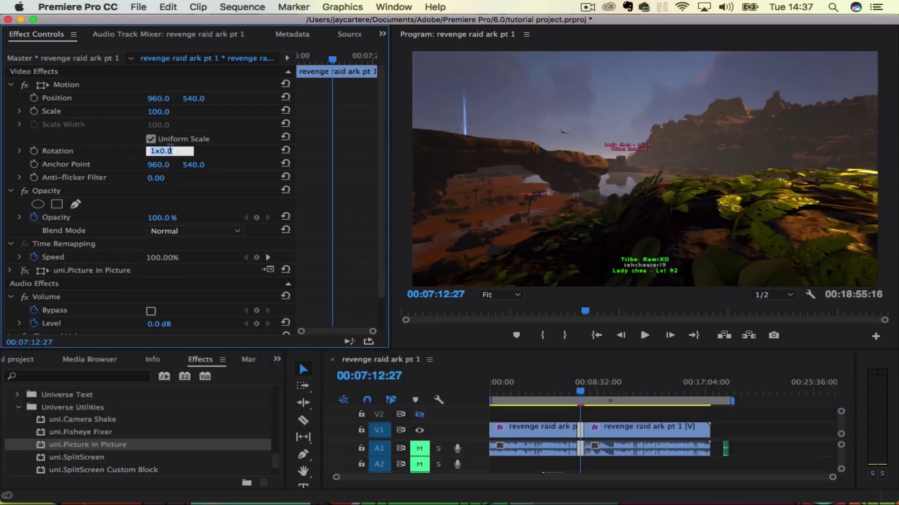
{"action": "type", "text": "0"}
{"action": "key", "text": "Return"}
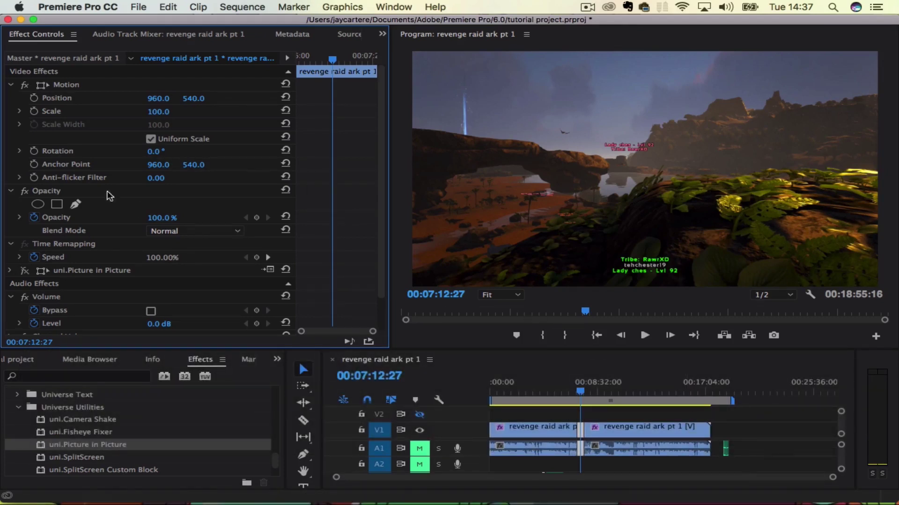
Rotate the clip to 327° and set its Motion Scale to 165.
{"action": "left_click", "coordinate": [21, 151]}
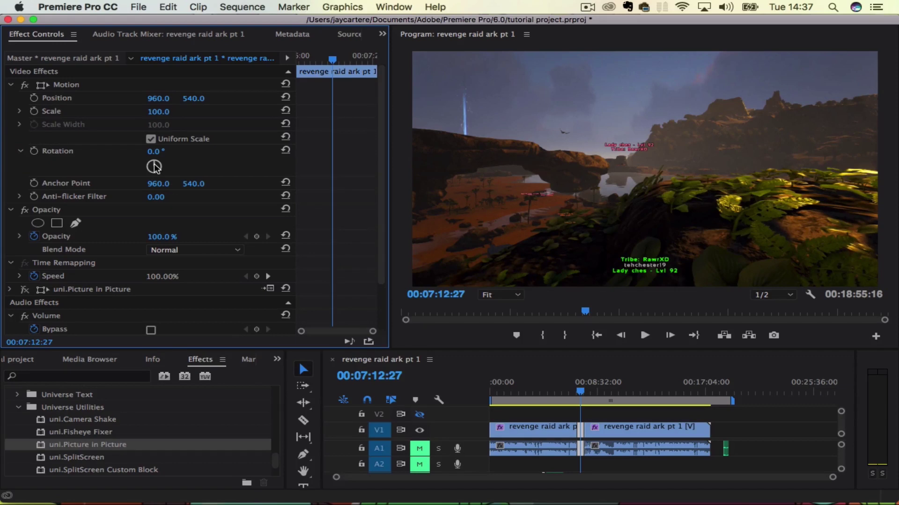
{"action": "left_click_drag", "start_coordinate": [154, 167], "coordinate": [138, 144]}
{"action": "left_click", "coordinate": [170, 110]}
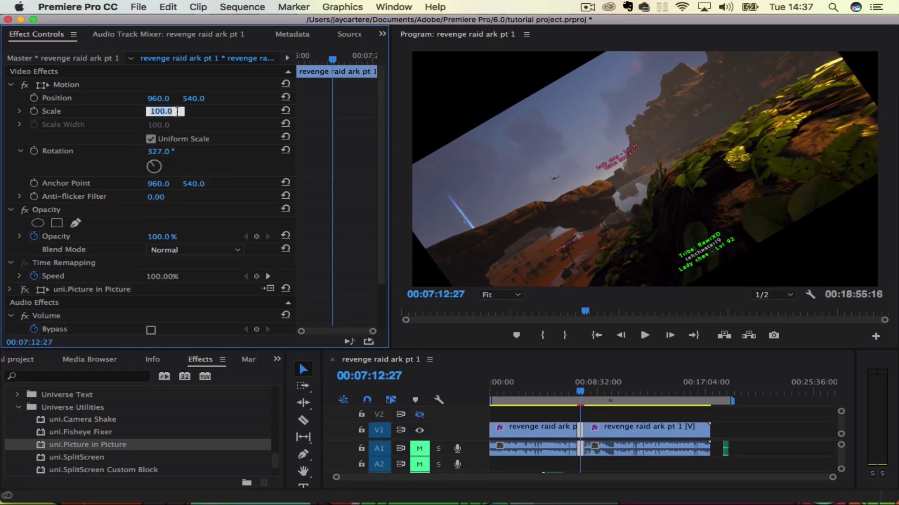
{"action": "type", "text": "165"}
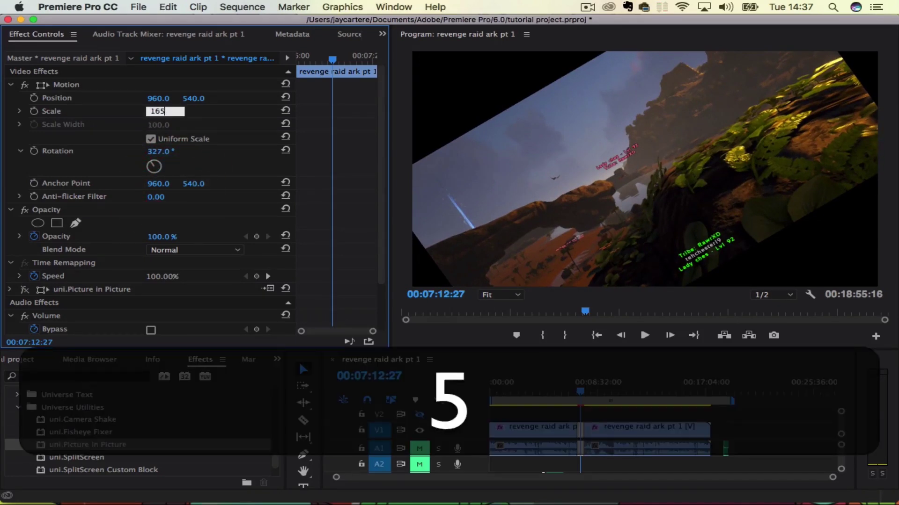
{"action": "key", "text": "Return"}
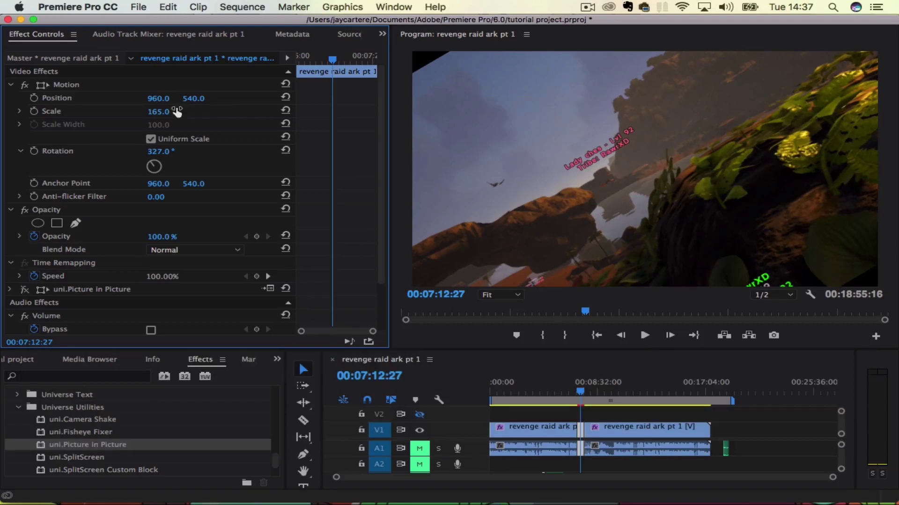
Move the clip to Position 759, 477 and increase its Rotation further.
{"action": "left_click_drag", "start_coordinate": [163, 101], "coordinate": [70, 101]}
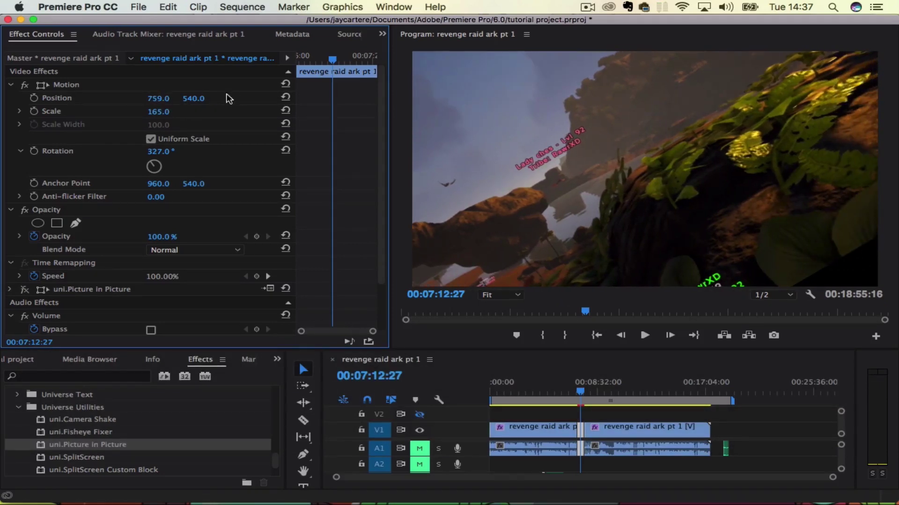
{"action": "left_click_drag", "start_coordinate": [193, 98], "coordinate": [160, 98]}
{"action": "mouse_move", "coordinate": [157, 154]}
{"action": "left_mouse_down"}
{"action": "mouse_move", "coordinate": [166, 174]}
{"action": "mouse_move", "coordinate": [176, 154]}
{"action": "mouse_move", "coordinate": [178, 207]}
{"action": "mouse_move", "coordinate": [127, 181]}
{"action": "mouse_move", "coordinate": [155, 166]}
{"action": "mouse_move", "coordinate": [161, 143]}
{"action": "mouse_move", "coordinate": [136, 146]}
{"action": "mouse_move", "coordinate": [174, 157]}
{"action": "left_mouse_up"}
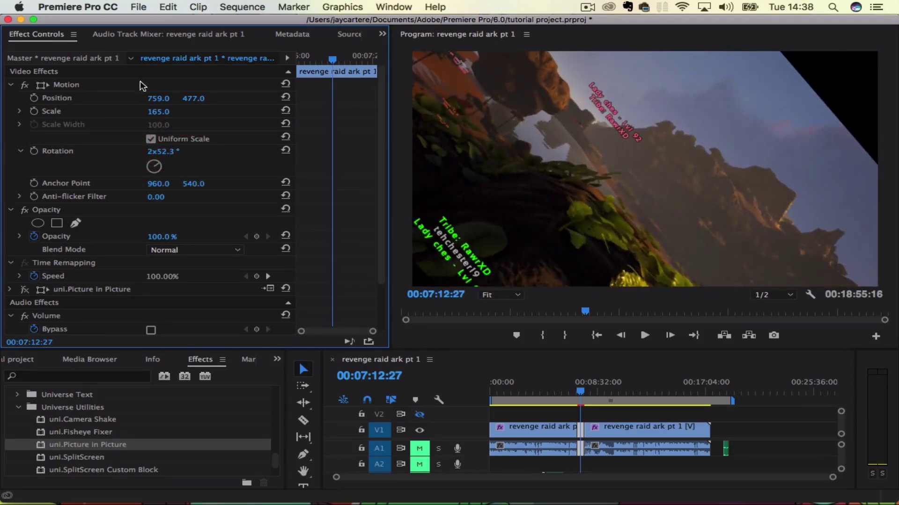
Change the clip's Motion Position X from 759 to 1139 in Effect Controls.
{"action": "left_click_drag", "start_coordinate": [158, 98], "coordinate": [336, 98]}
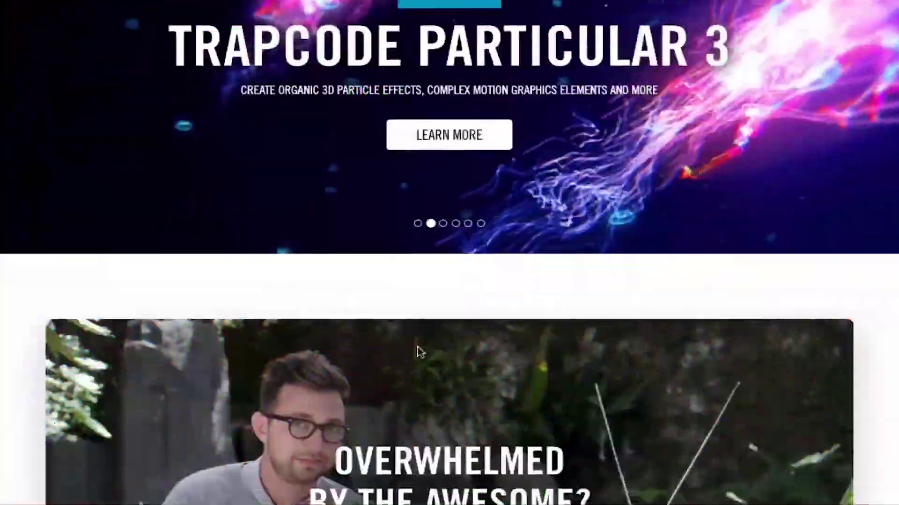
Scroll the Universe 2.1 page ($99.00/year) down to its Transitions and Effects section.
{"action": "scroll", "coordinate": [417, 352], "scroll_direction": "down", "scroll_amount": 3}
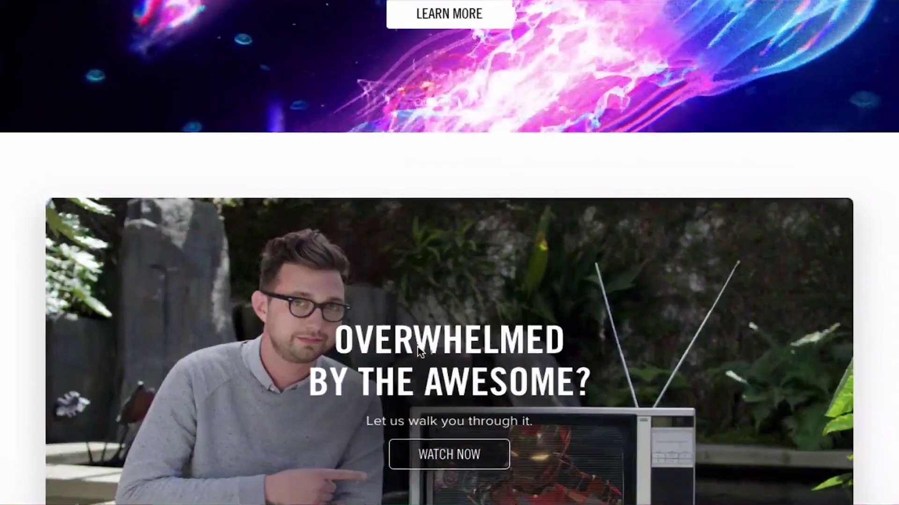
{"action": "scroll", "coordinate": [418, 352], "scroll_direction": "down", "scroll_amount": 4}
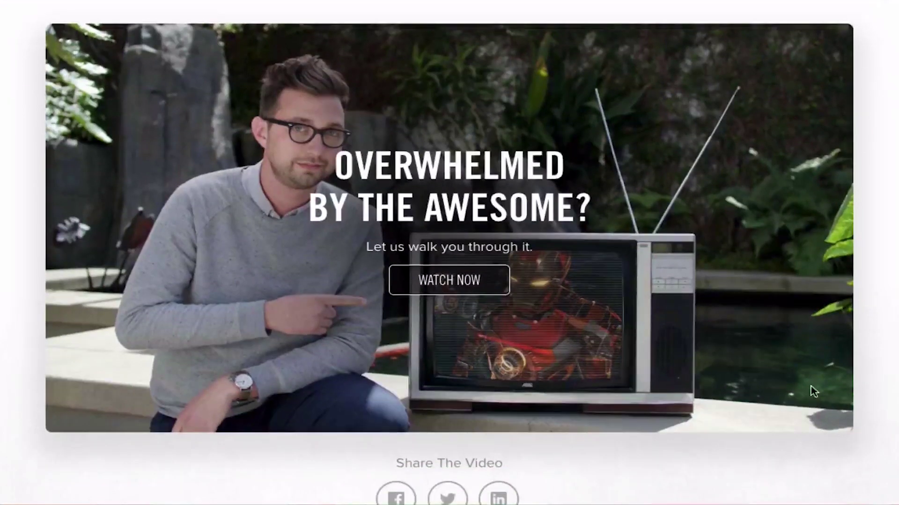
{"action": "scroll", "coordinate": [891, 382], "scroll_direction": "up", "scroll_amount": 9}
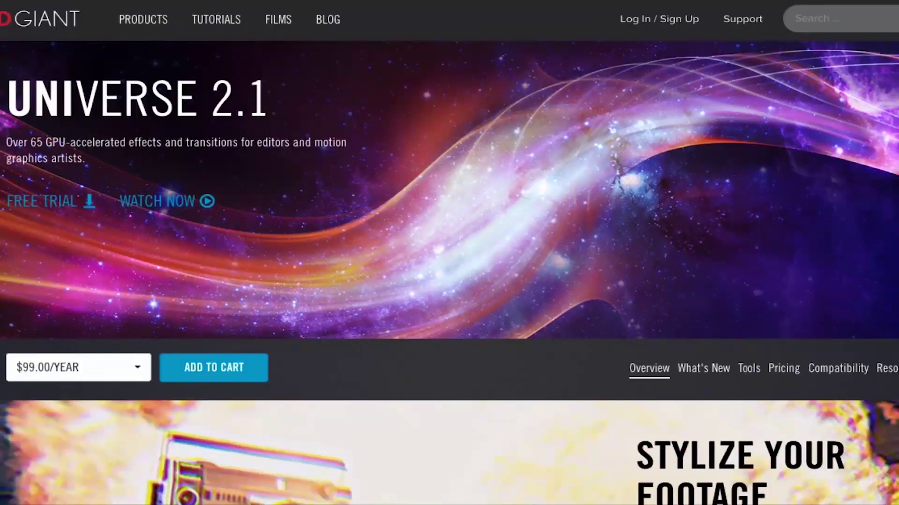
{"action": "scroll", "coordinate": [449, 253], "scroll_direction": "down", "scroll_amount": 5}
{"action": "scroll", "coordinate": [450, 253], "scroll_direction": "up", "scroll_amount": 5}
{"action": "scroll", "coordinate": [449, 253], "scroll_direction": "down", "scroll_amount": 1}
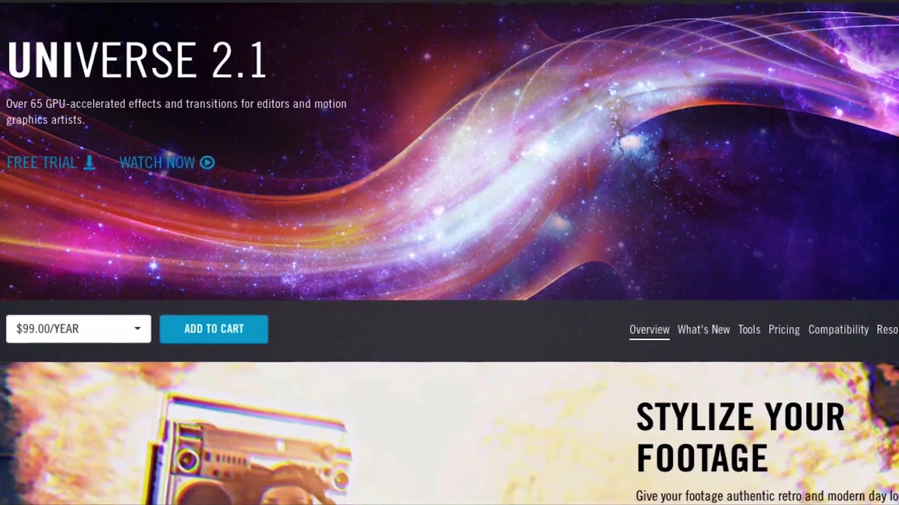
{"action": "scroll", "coordinate": [449, 253], "scroll_direction": "down", "scroll_amount": 5}
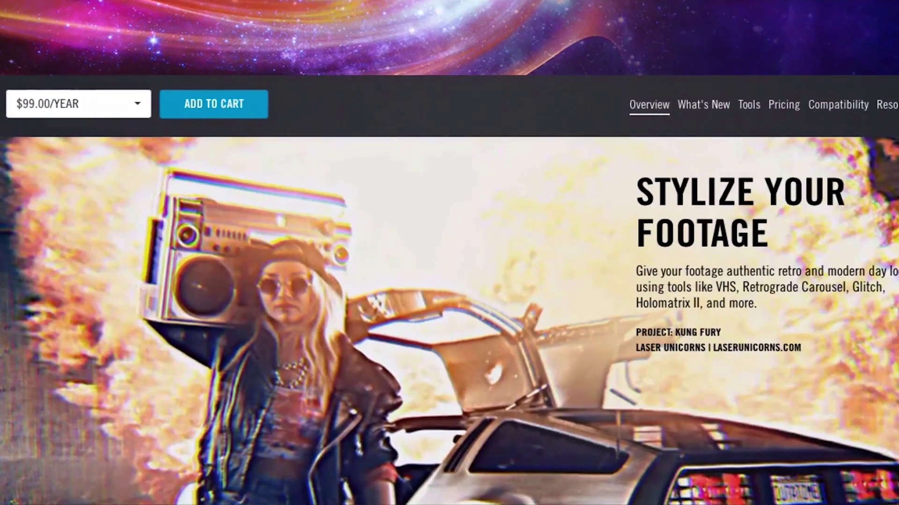
{"action": "scroll", "coordinate": [449, 252], "scroll_direction": "down", "scroll_amount": 6}
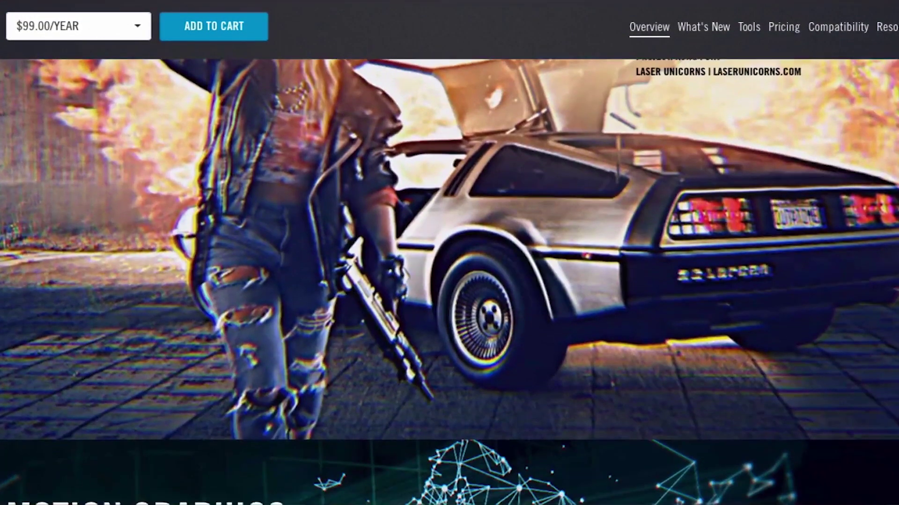
{"action": "scroll", "coordinate": [449, 252], "scroll_direction": "down", "scroll_amount": 6}
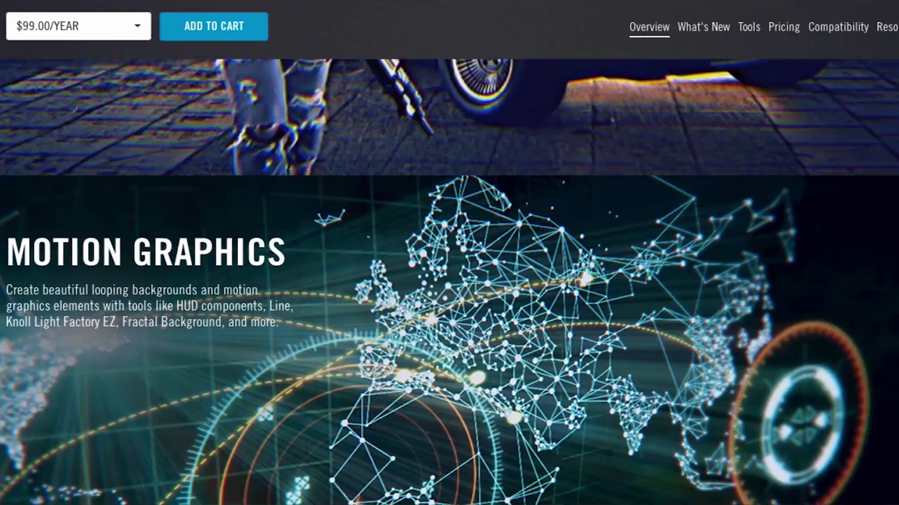
{"action": "scroll", "coordinate": [449, 252], "scroll_direction": "down", "scroll_amount": 7}
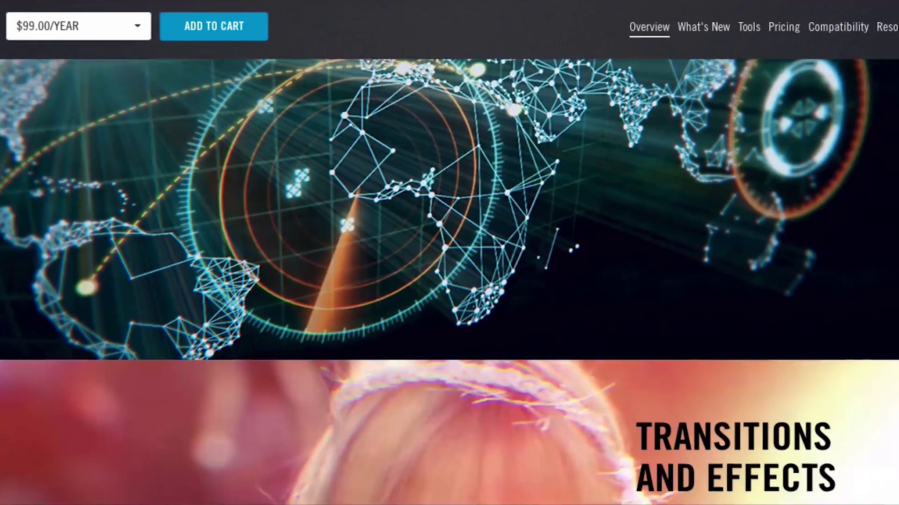
{"action": "scroll", "coordinate": [449, 253], "scroll_direction": "down", "scroll_amount": 6}
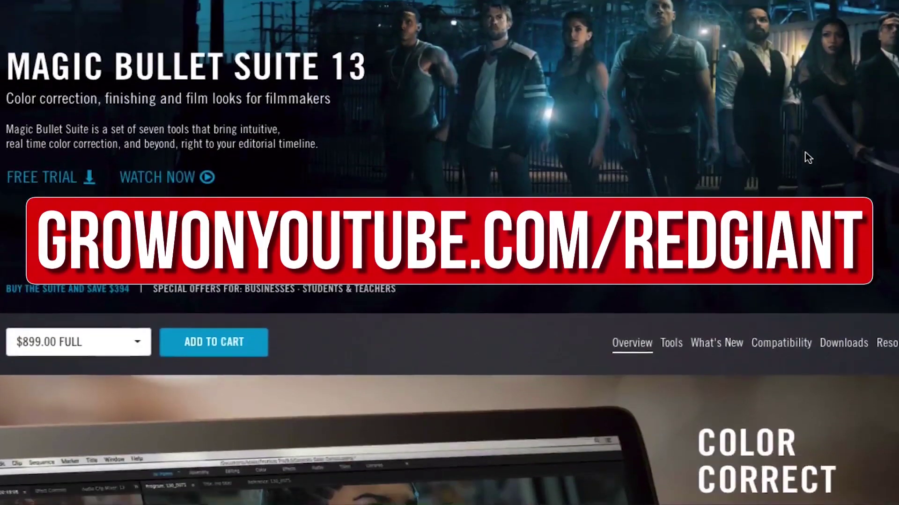
Scroll the Magic Bullet Suite 13 page ($899.00) down to its Color Correct section.
{"action": "scroll", "coordinate": [805, 154], "scroll_direction": "down", "scroll_amount": 2}
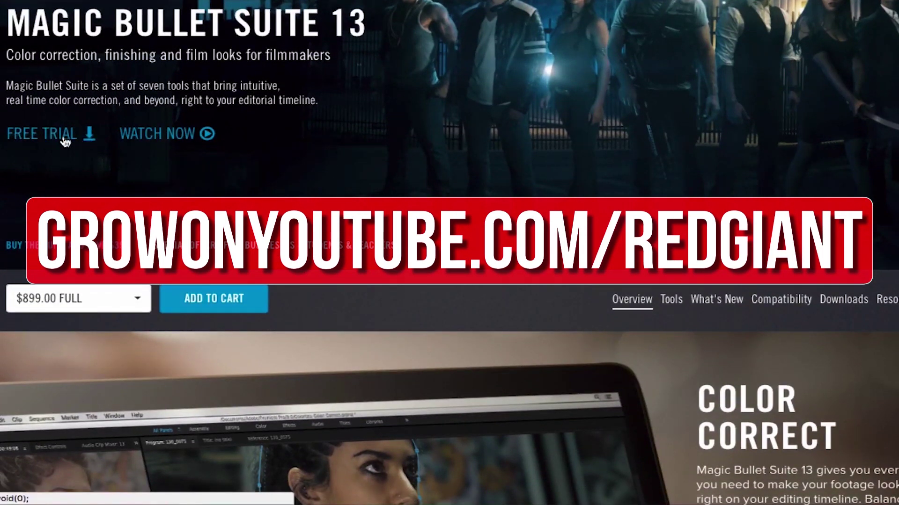
{"action": "scroll", "coordinate": [112, 139], "scroll_direction": "down", "scroll_amount": 3}
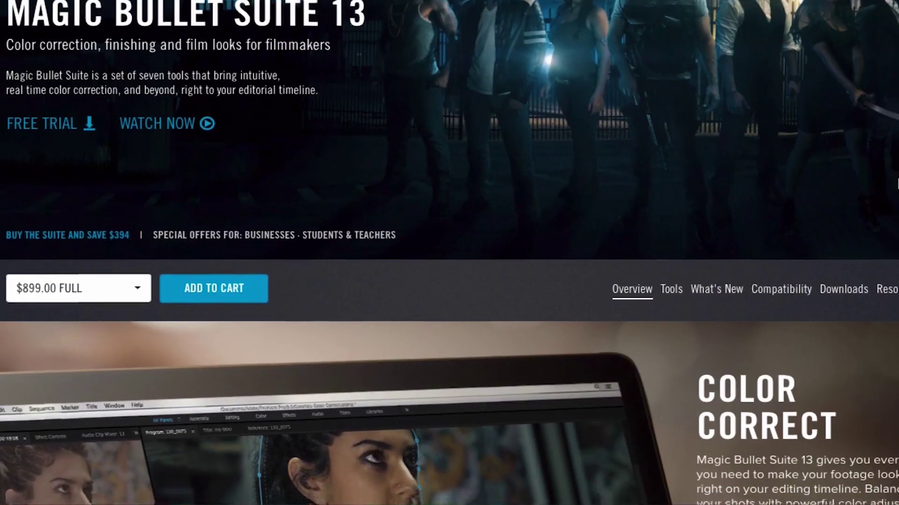
{"action": "scroll", "coordinate": [450, 253], "scroll_direction": "down", "scroll_amount": 2}
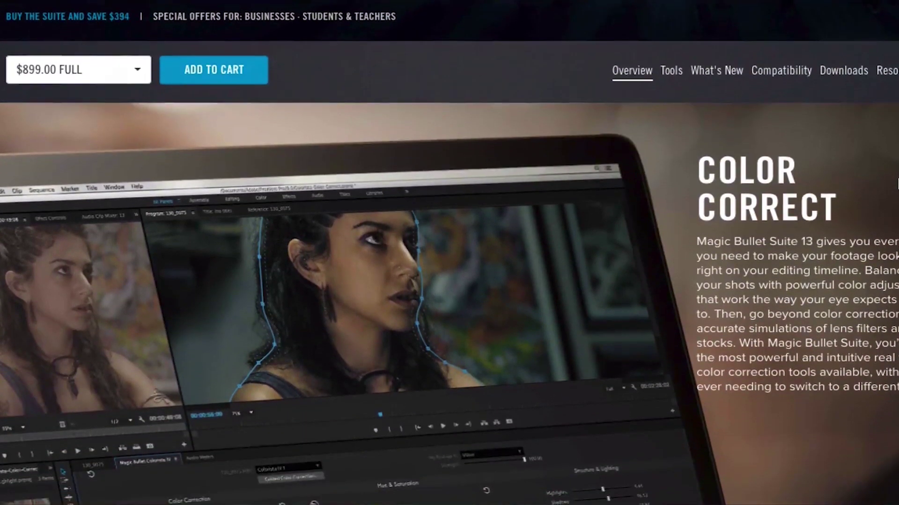
{"action": "scroll", "coordinate": [449, 252], "scroll_direction": "down", "scroll_amount": 1}
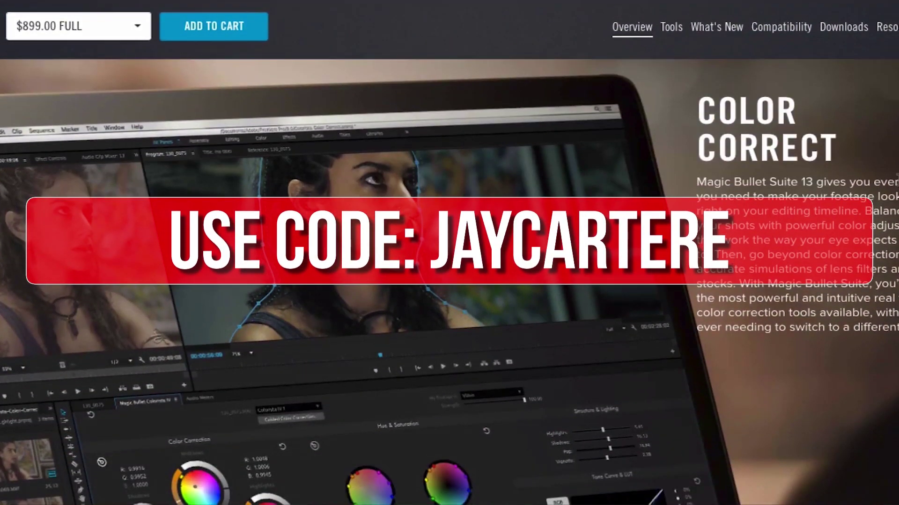
{"action": "scroll", "coordinate": [450, 281], "scroll_direction": "down", "scroll_amount": 2}
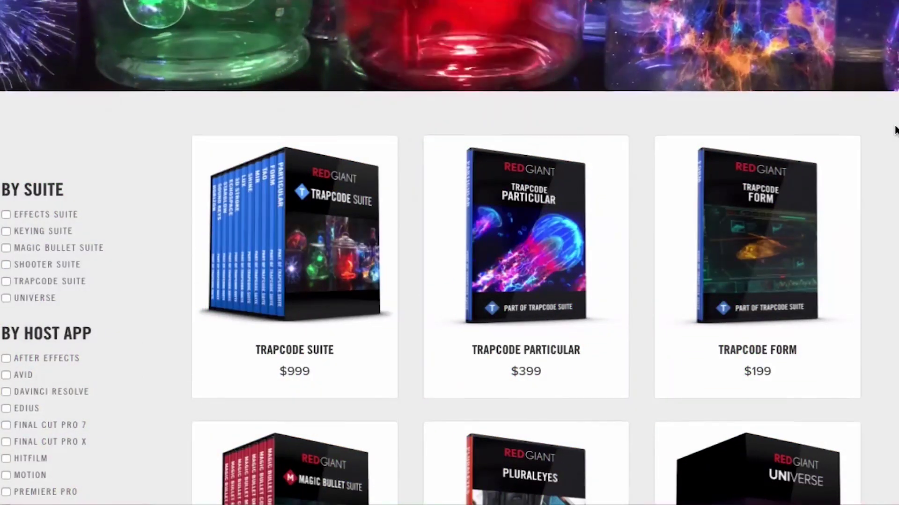
Scroll past Magic Bullet Looks, Denoiser III and Colorista IV to the Mojo, Cosmo and Renoiser cards.
{"action": "scroll", "coordinate": [895, 131], "scroll_direction": "down", "scroll_amount": 4}
{"action": "scroll", "coordinate": [895, 130], "scroll_direction": "down", "scroll_amount": 4}
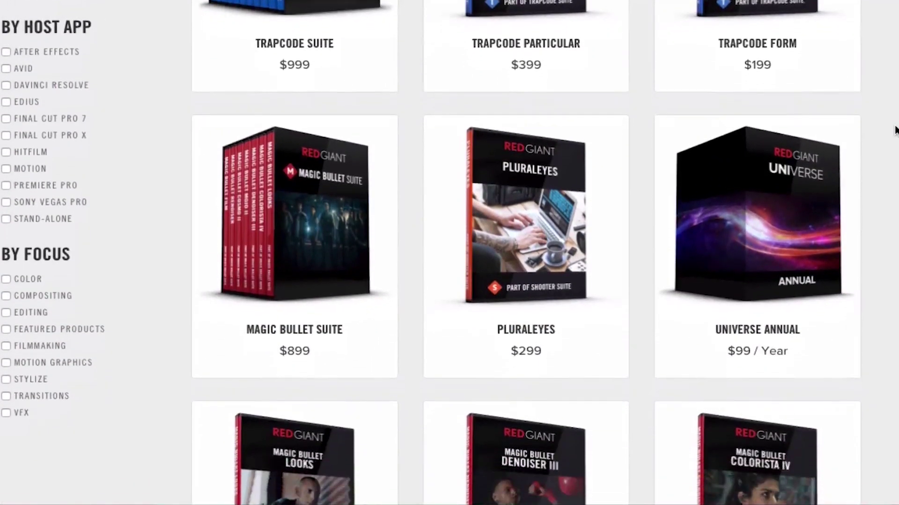
{"action": "scroll", "coordinate": [895, 130], "scroll_direction": "down", "scroll_amount": 4}
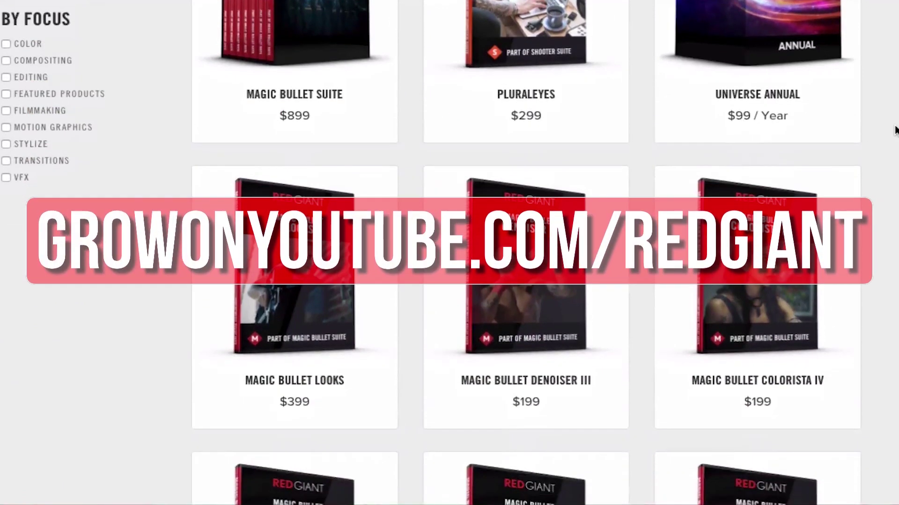
{"action": "scroll", "coordinate": [895, 131], "scroll_direction": "down", "scroll_amount": 4}
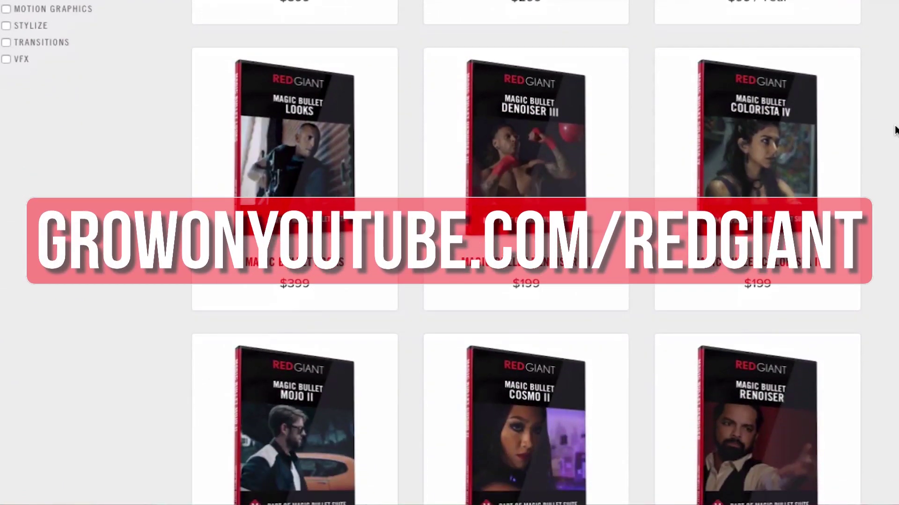